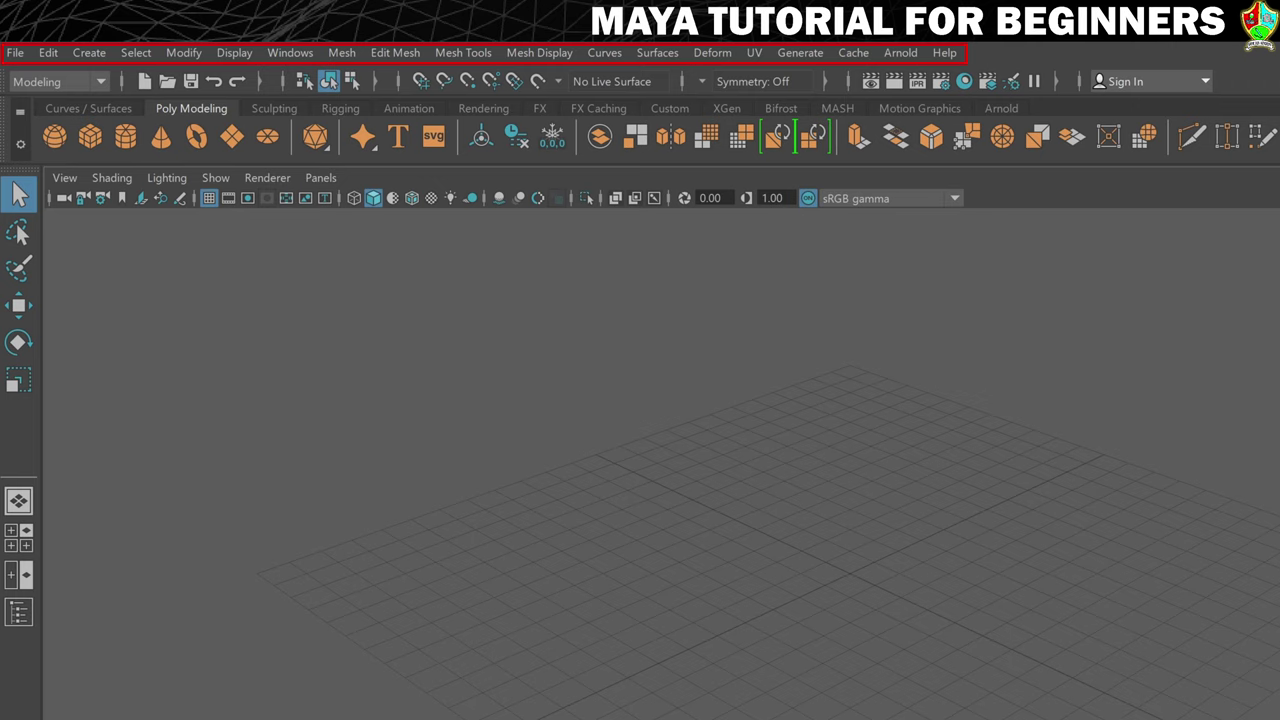
# Step: Cycle through the Rigging, Animation, FX and Rendering menu sets to compare their menus, returning to the Modeling menu set
pyautogui.click(102, 84)
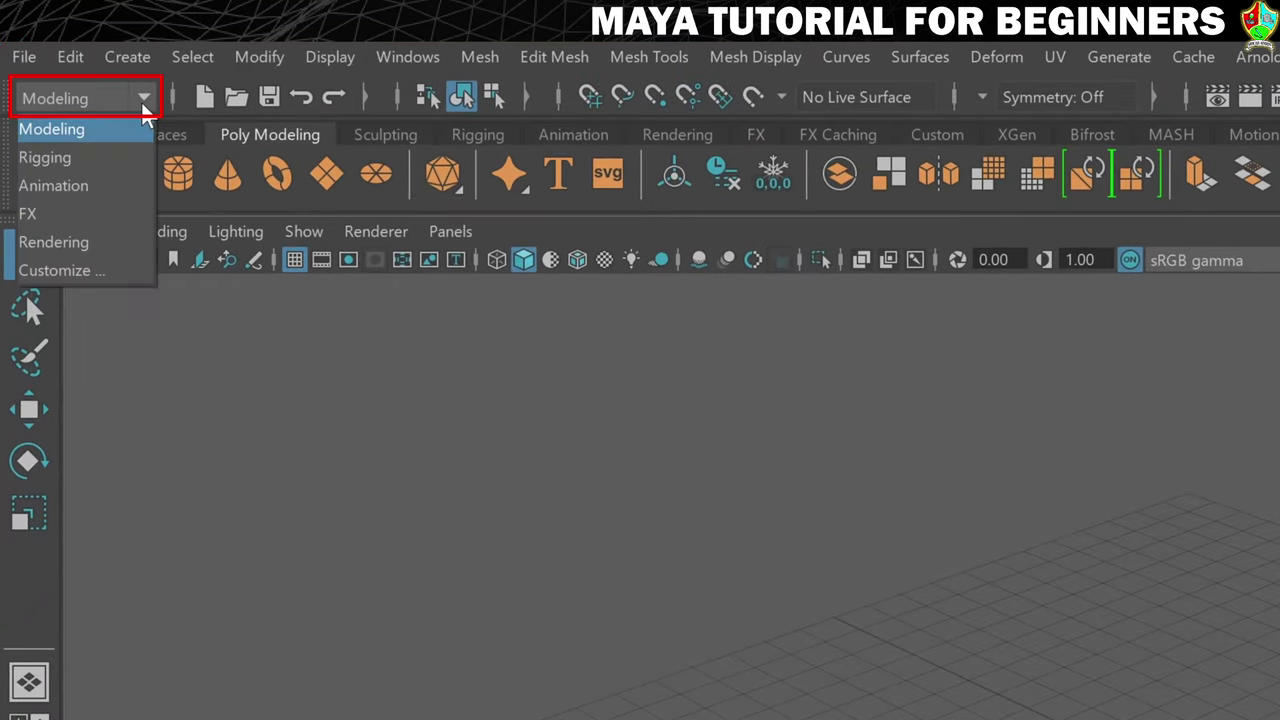
pyautogui.click(102, 84)
pyautogui.click(143, 105)
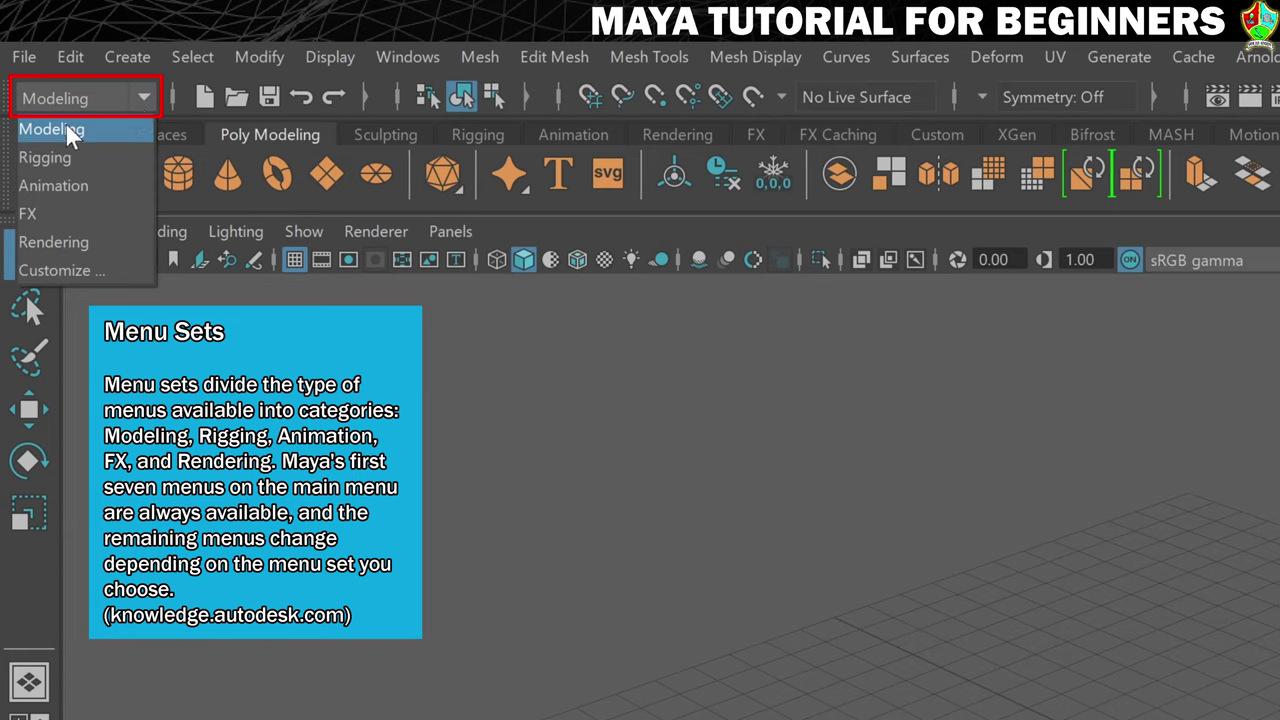
pyautogui.click(68, 157)
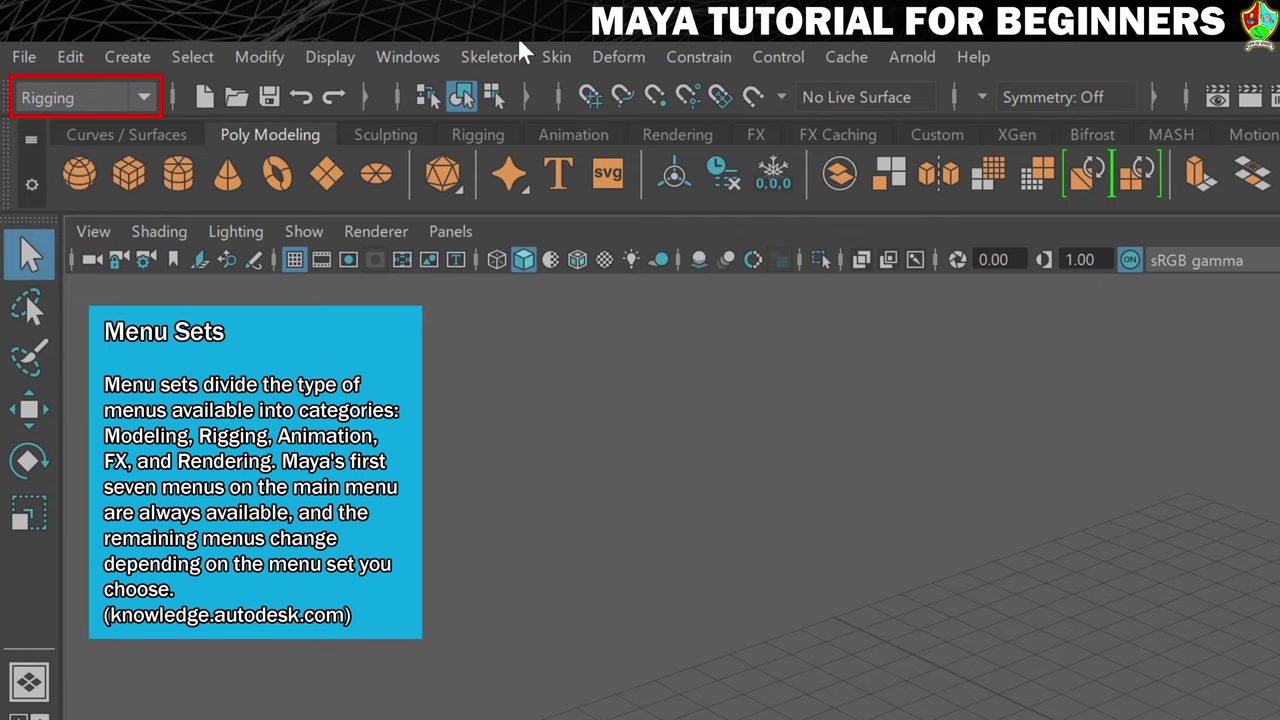
pyautogui.click(50, 98)
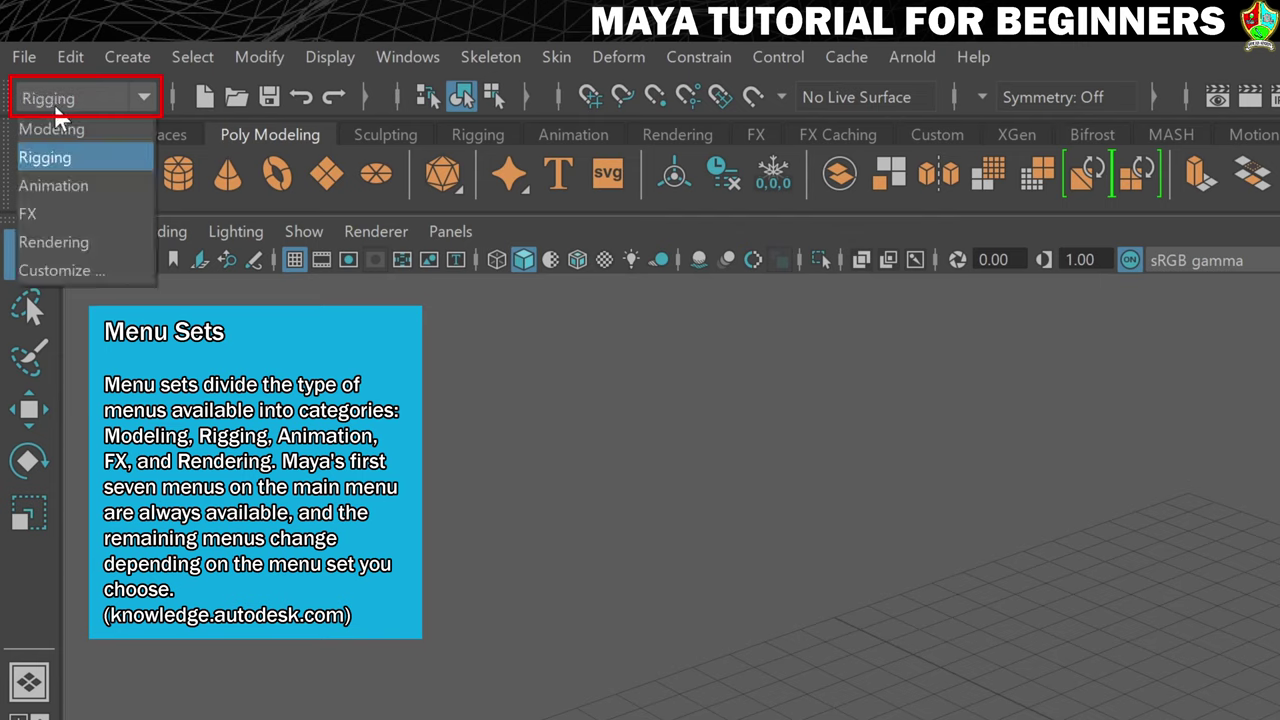
pyautogui.click(70, 172)
pyautogui.click(78, 96)
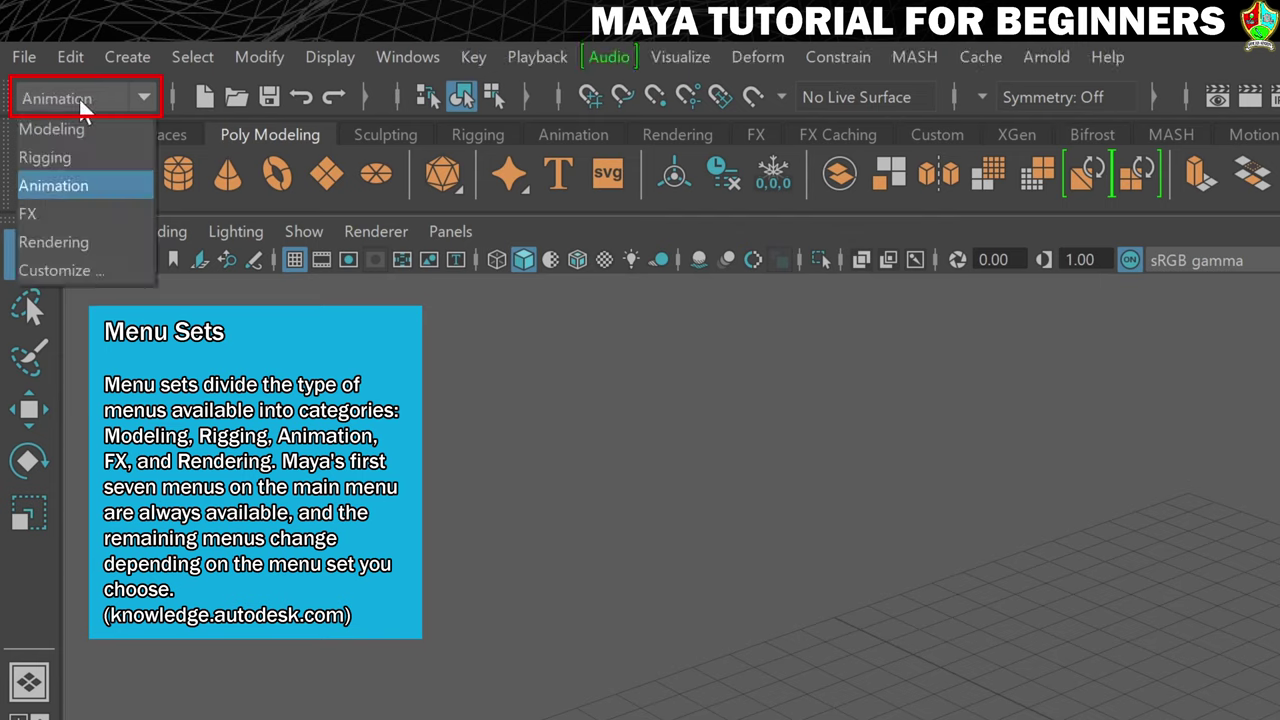
pyautogui.click(88, 208)
pyautogui.click(69, 96)
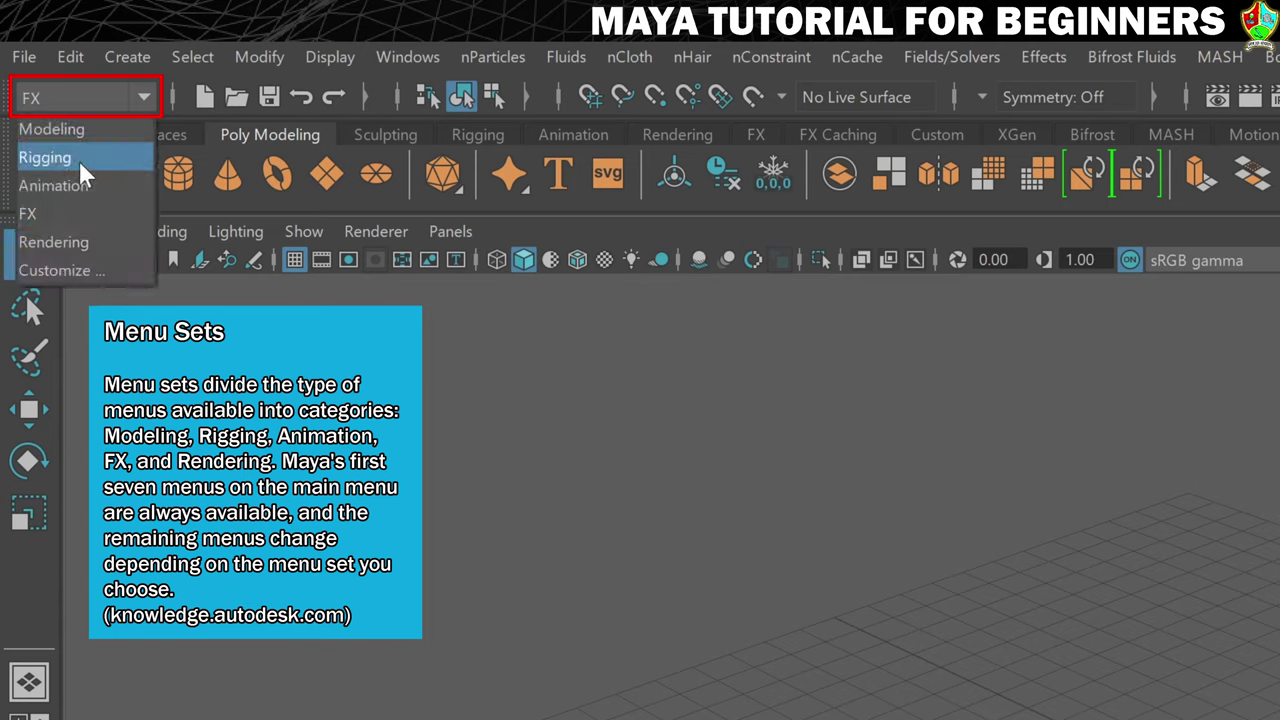
pyautogui.click(83, 239)
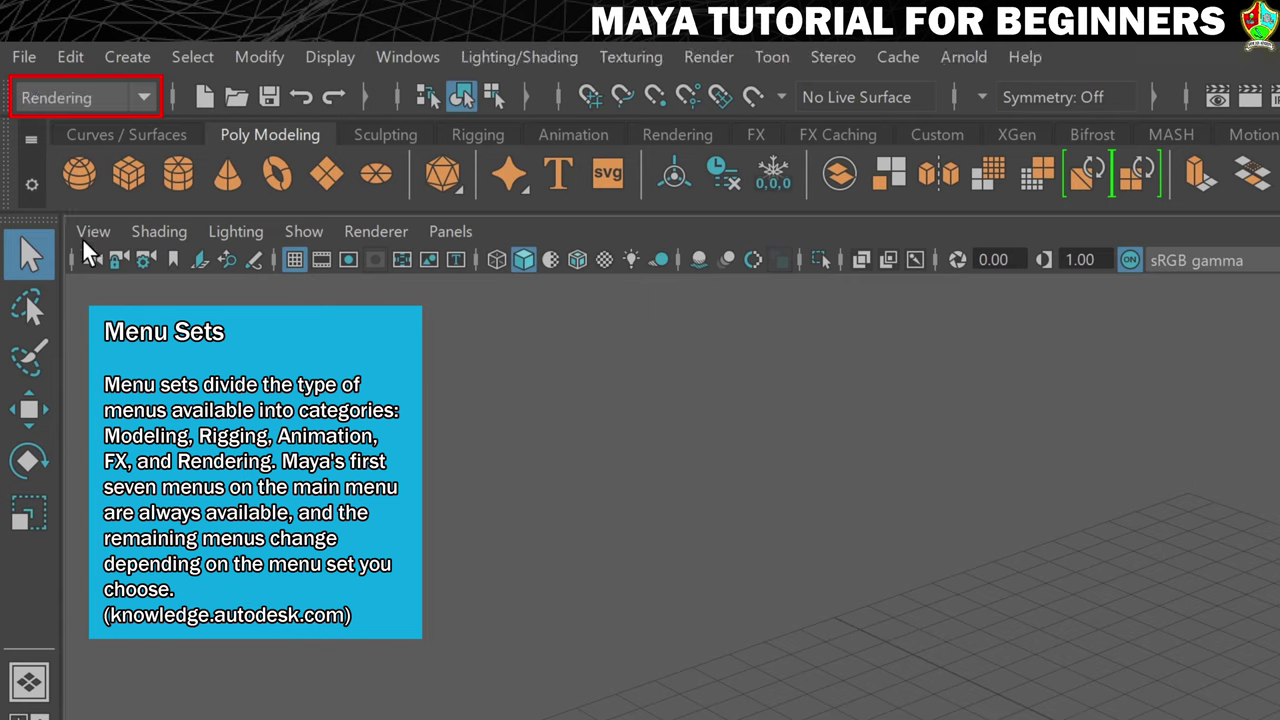
pyautogui.click(90, 100)
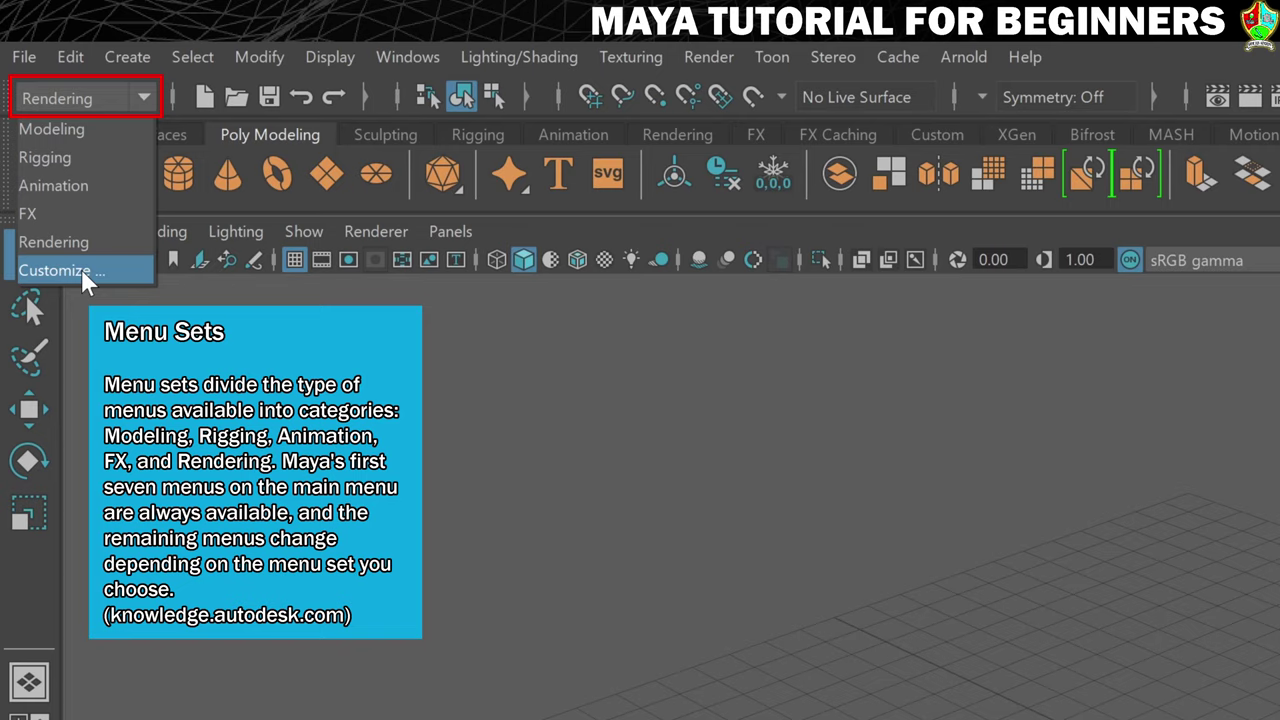
pyautogui.click(32, 128)
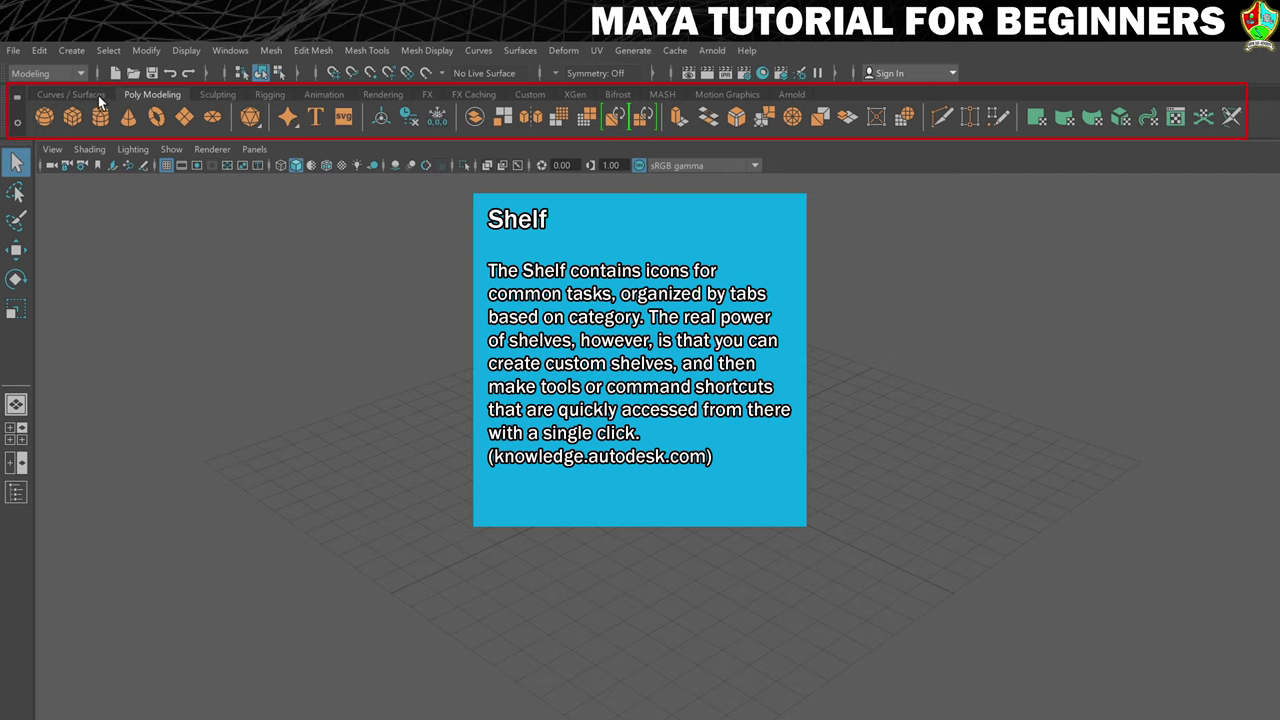
# Step: Look through the Curves / Surfaces, Sculpting, Rigging and Animation shelves, returning to the Poly Modeling shelf
pyautogui.click(98, 95)
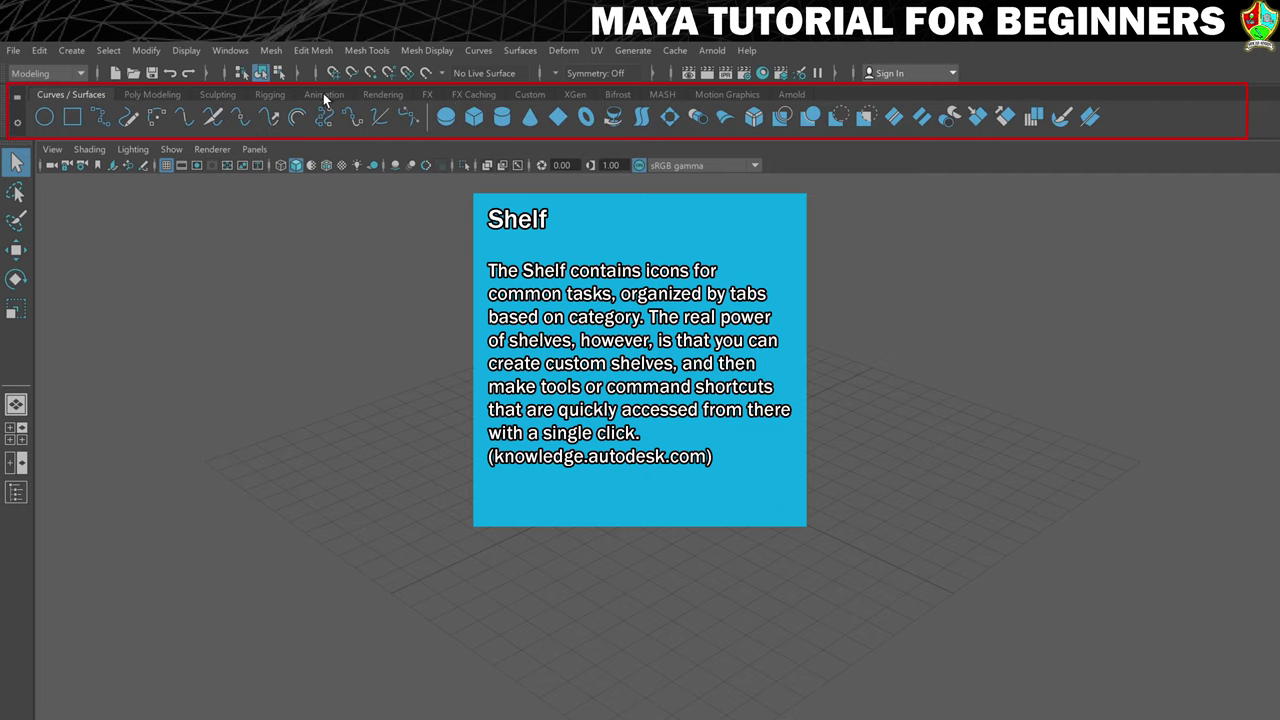
pyautogui.click(229, 90)
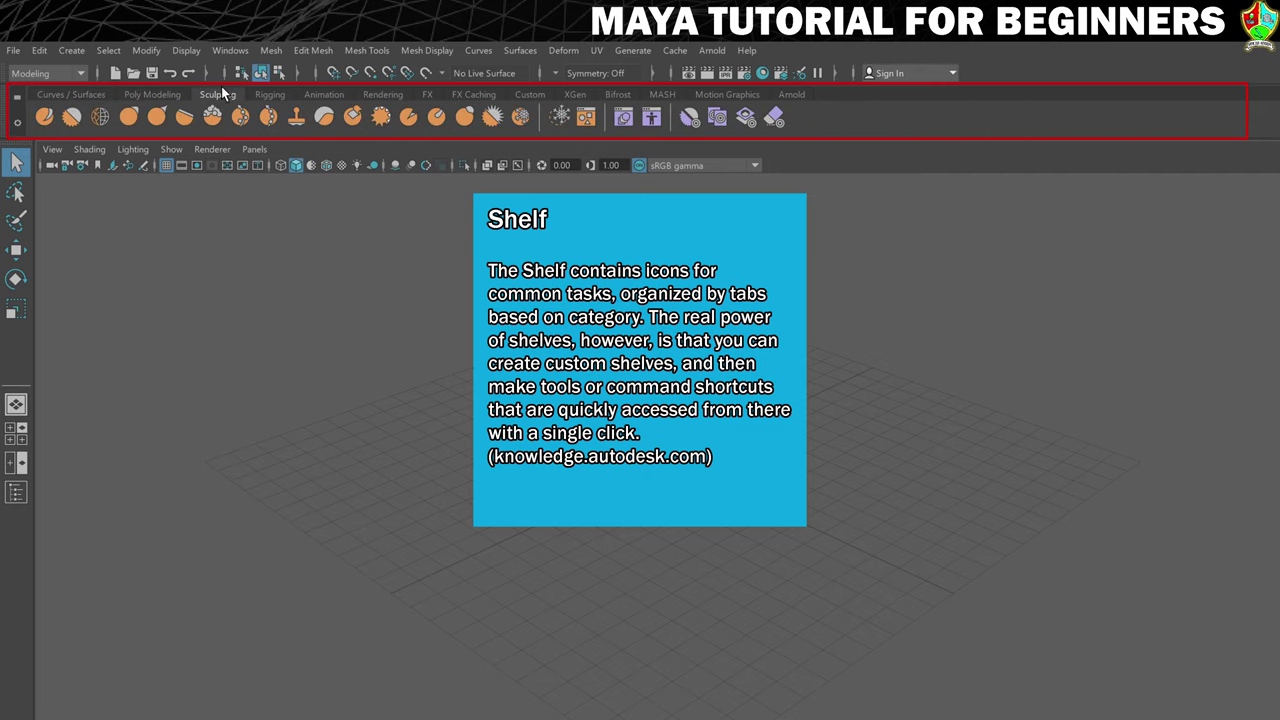
pyautogui.click(272, 94)
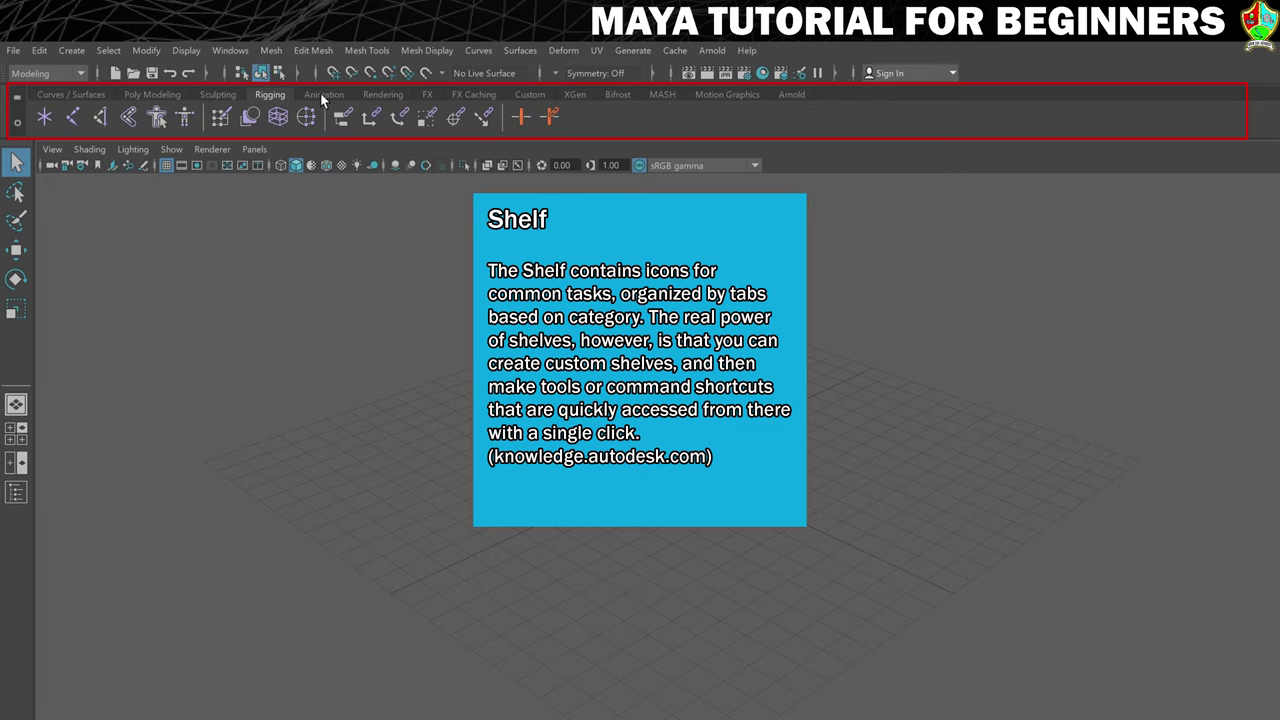
pyautogui.click(322, 94)
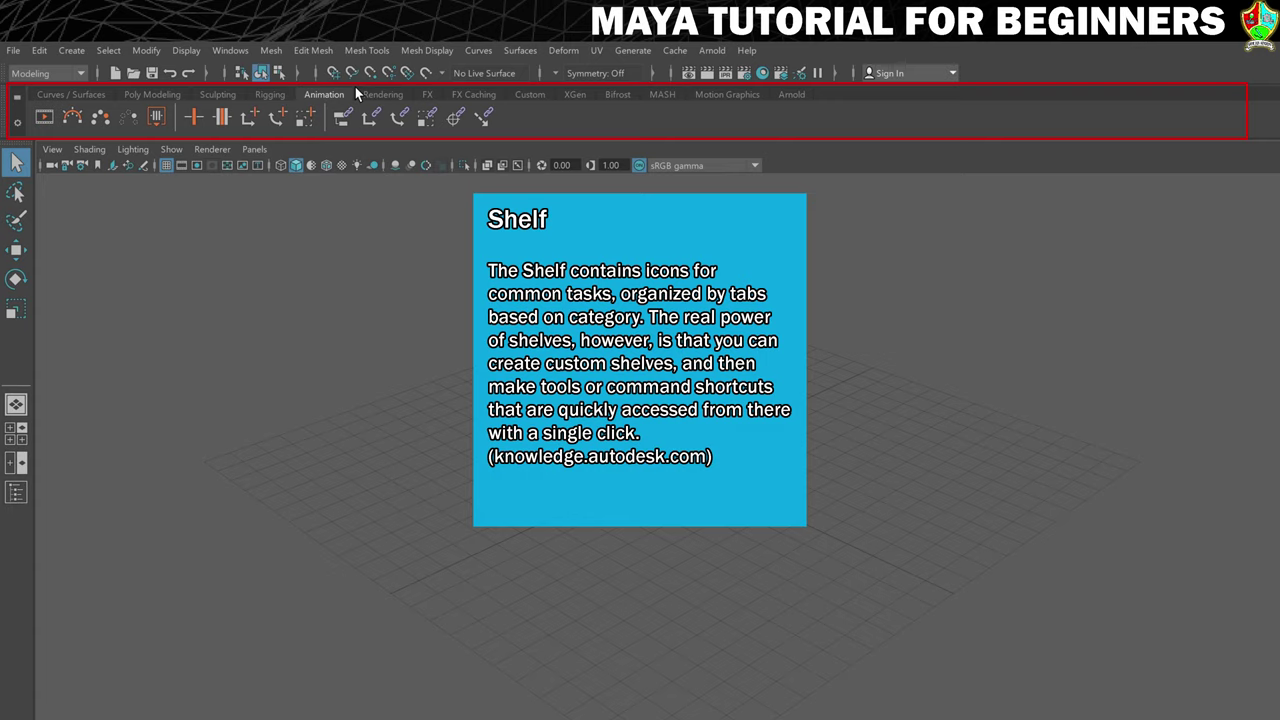
pyautogui.click(153, 90)
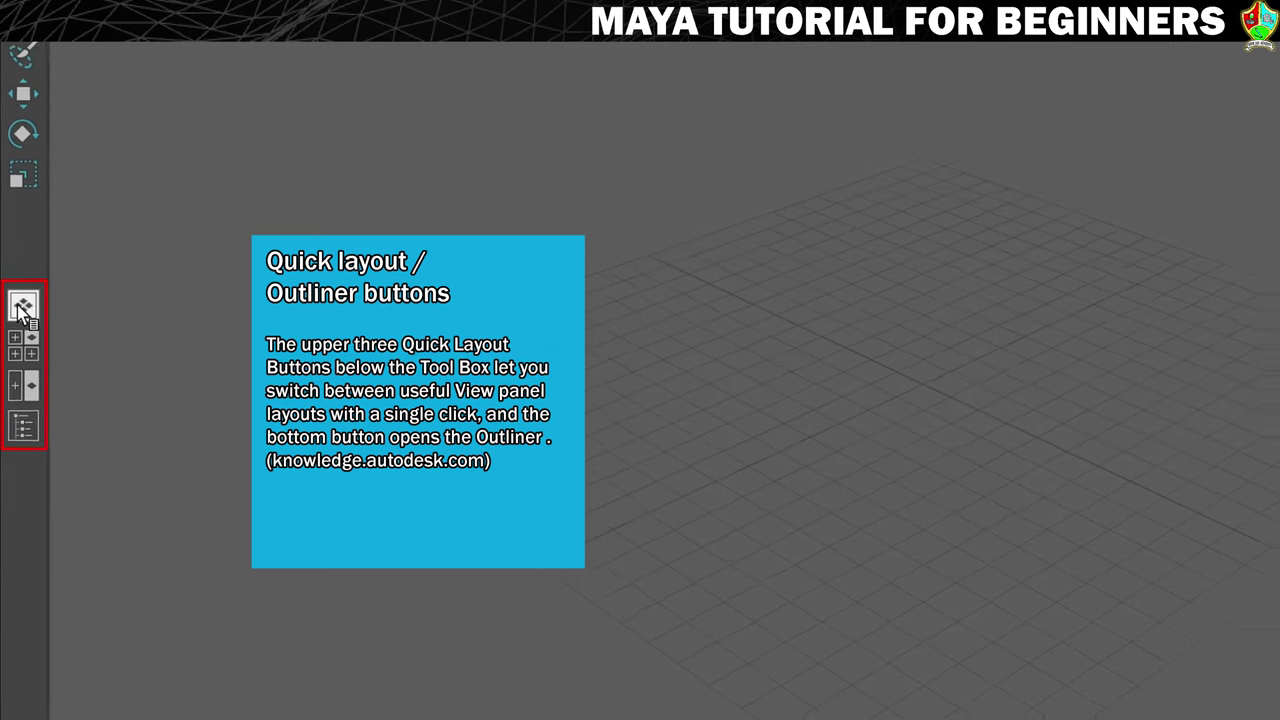
# Step: Preview the four-view and front/perspective layouts with the Outliner, returning to a single perspective view with the Outliner collapsed
pyautogui.click(23, 345)
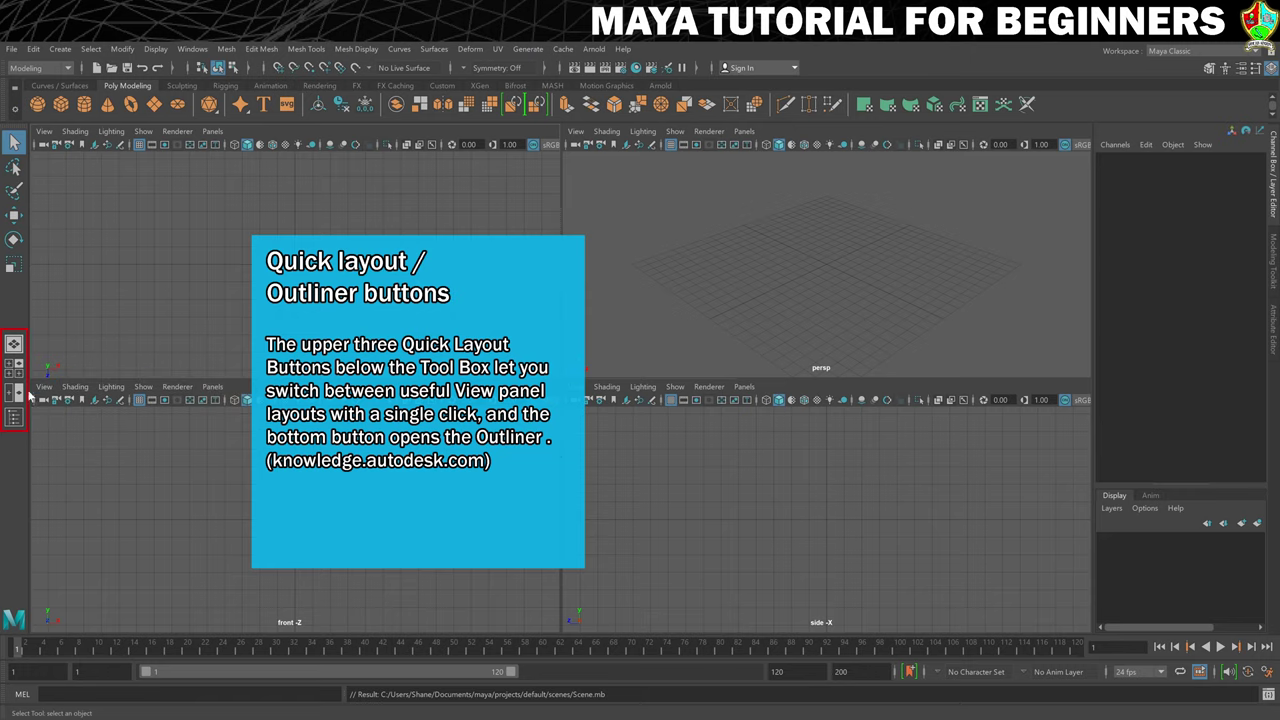
pyautogui.click(17, 392)
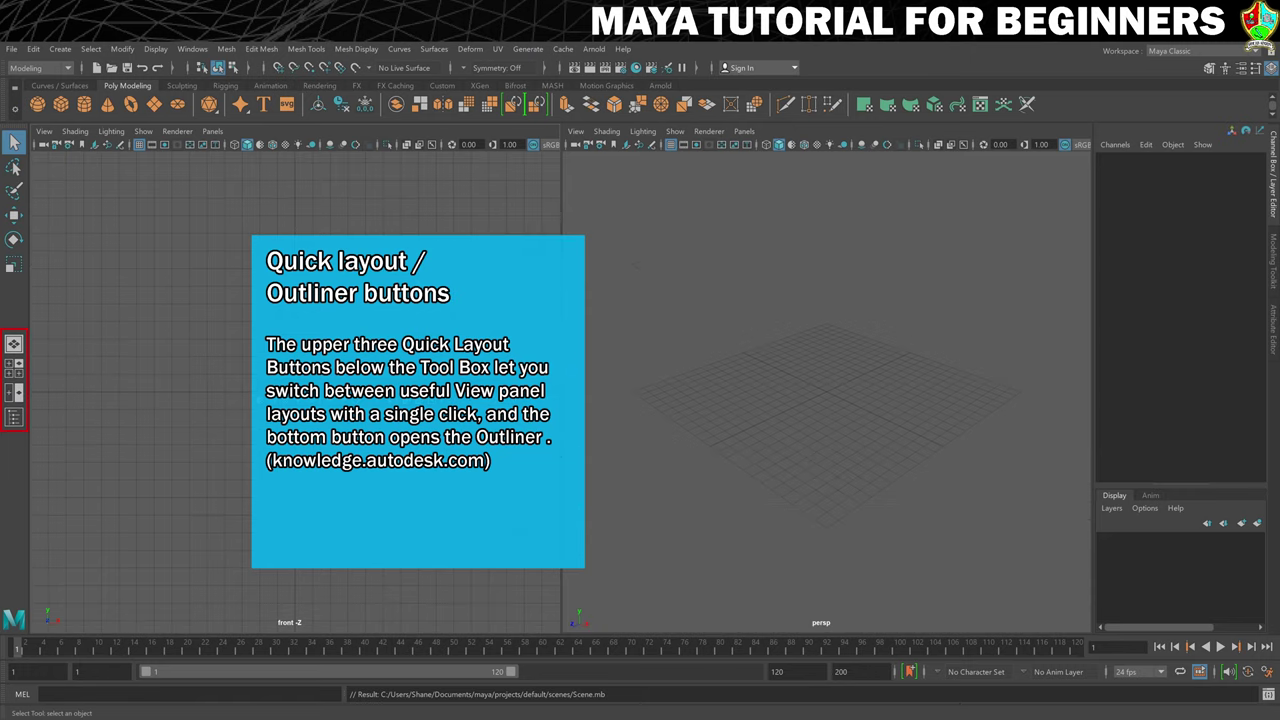
pyautogui.click(12, 417)
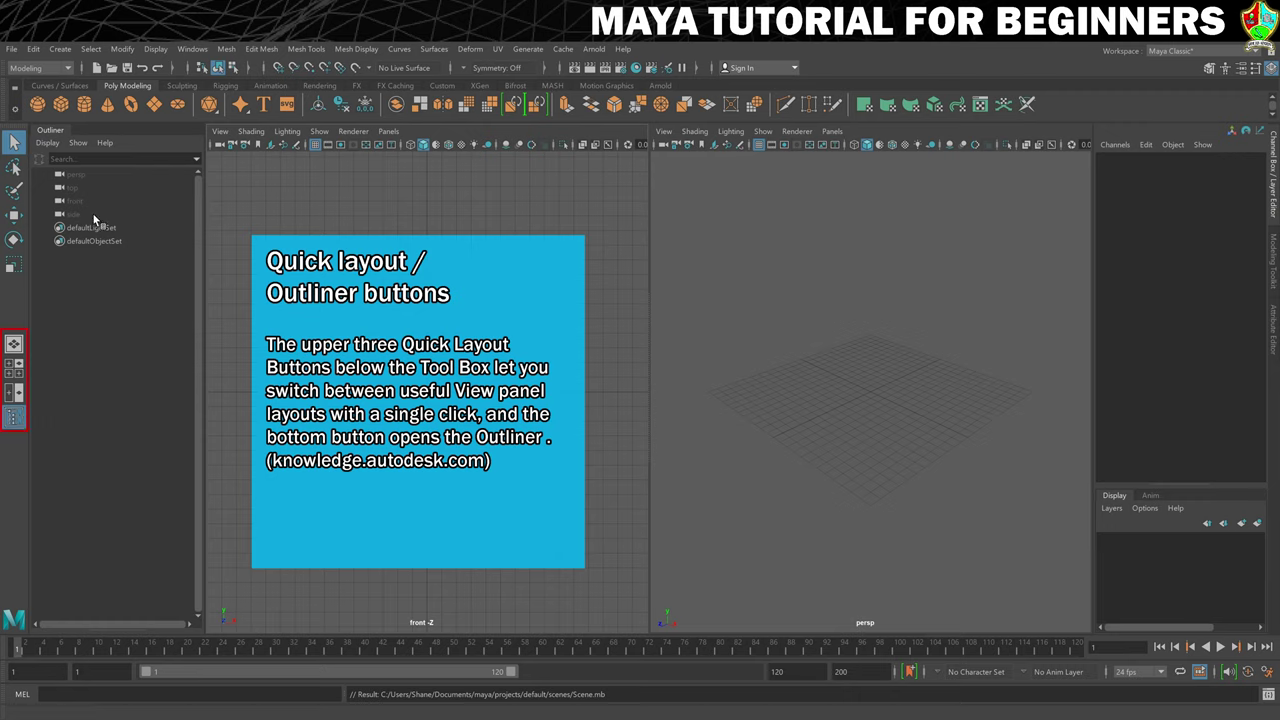
pyautogui.click(15, 345)
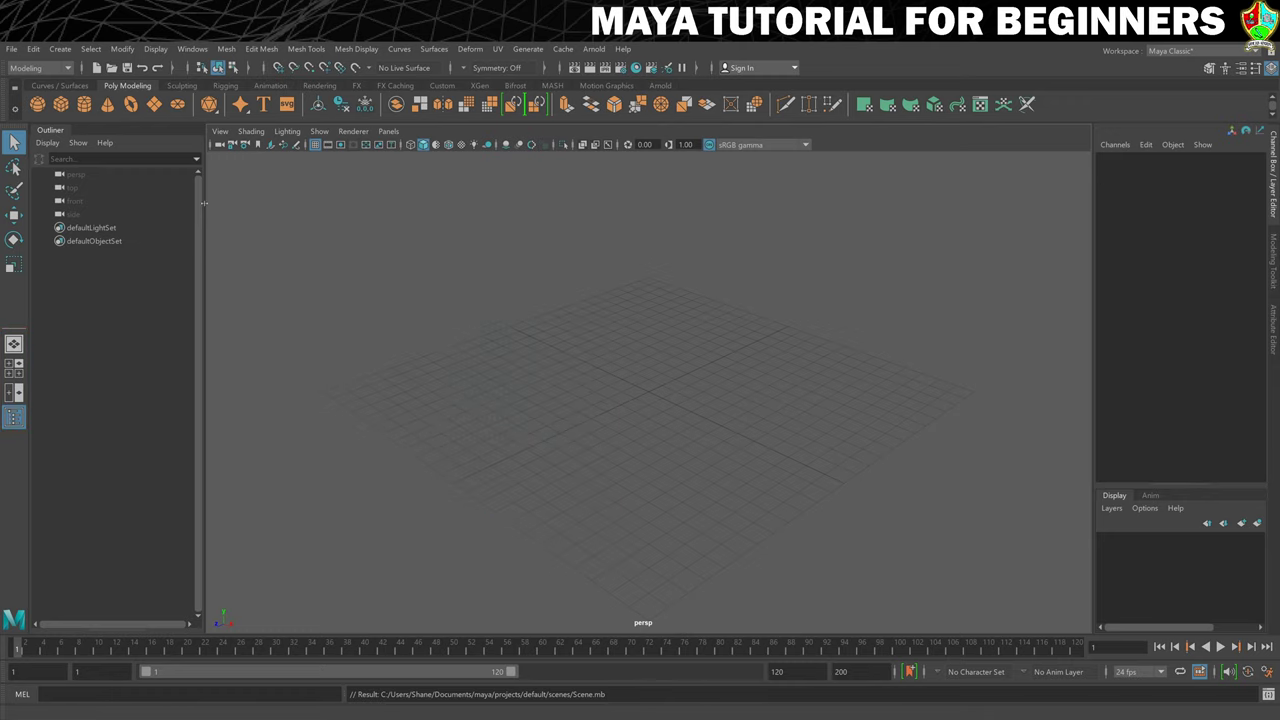
pyautogui.click(50, 130)
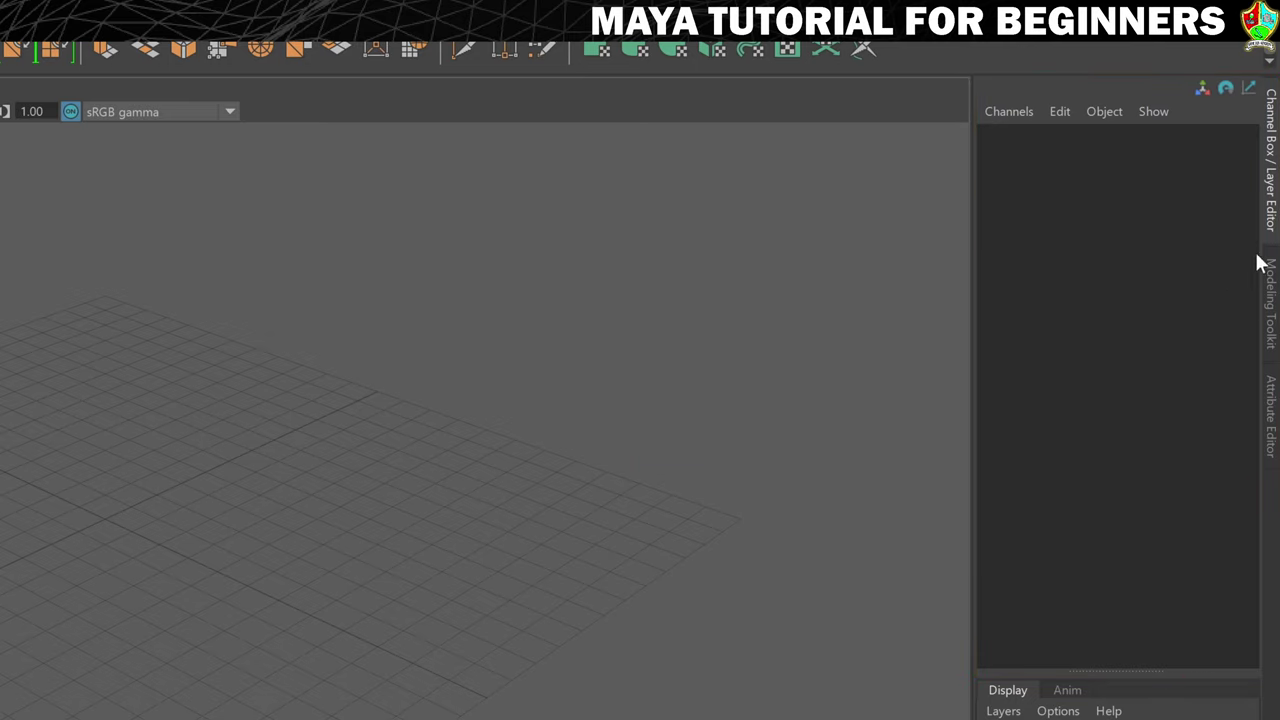
# Step: View the Modeling Toolkit and the Attribute Editor, returning to the Channel Box / Layer Editor
pyautogui.click(1268, 290)
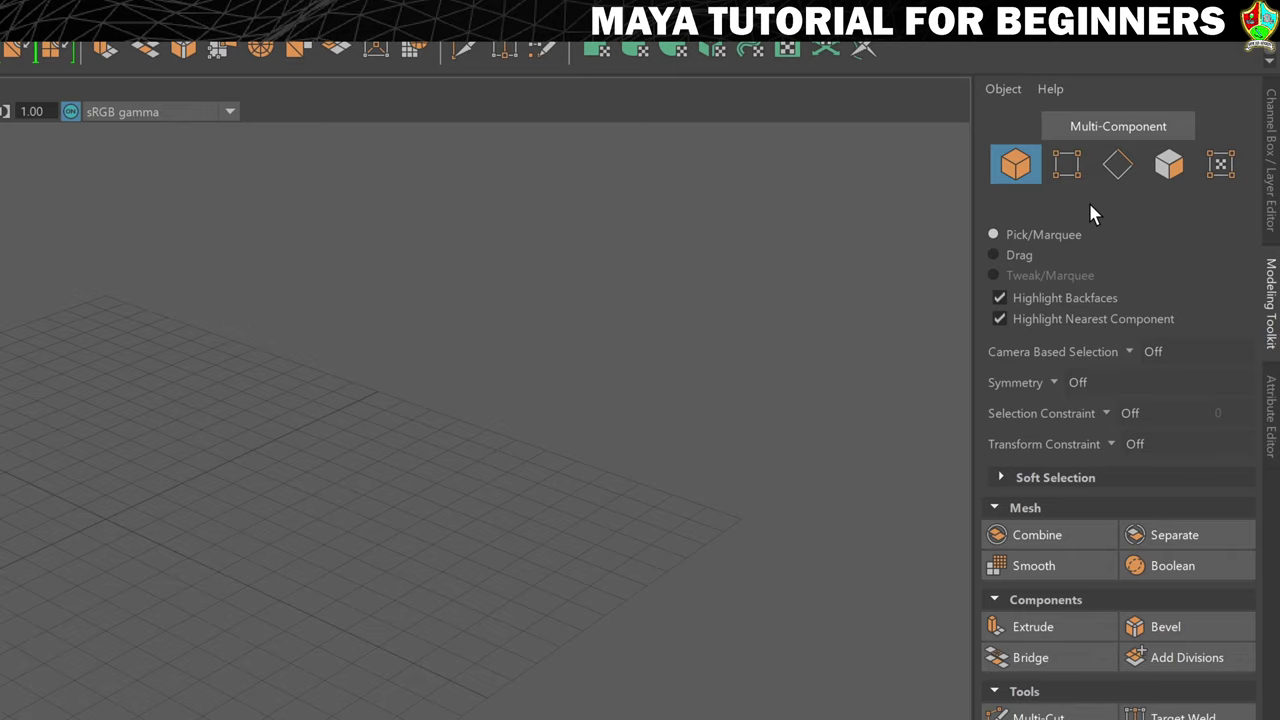
pyautogui.click(1268, 385)
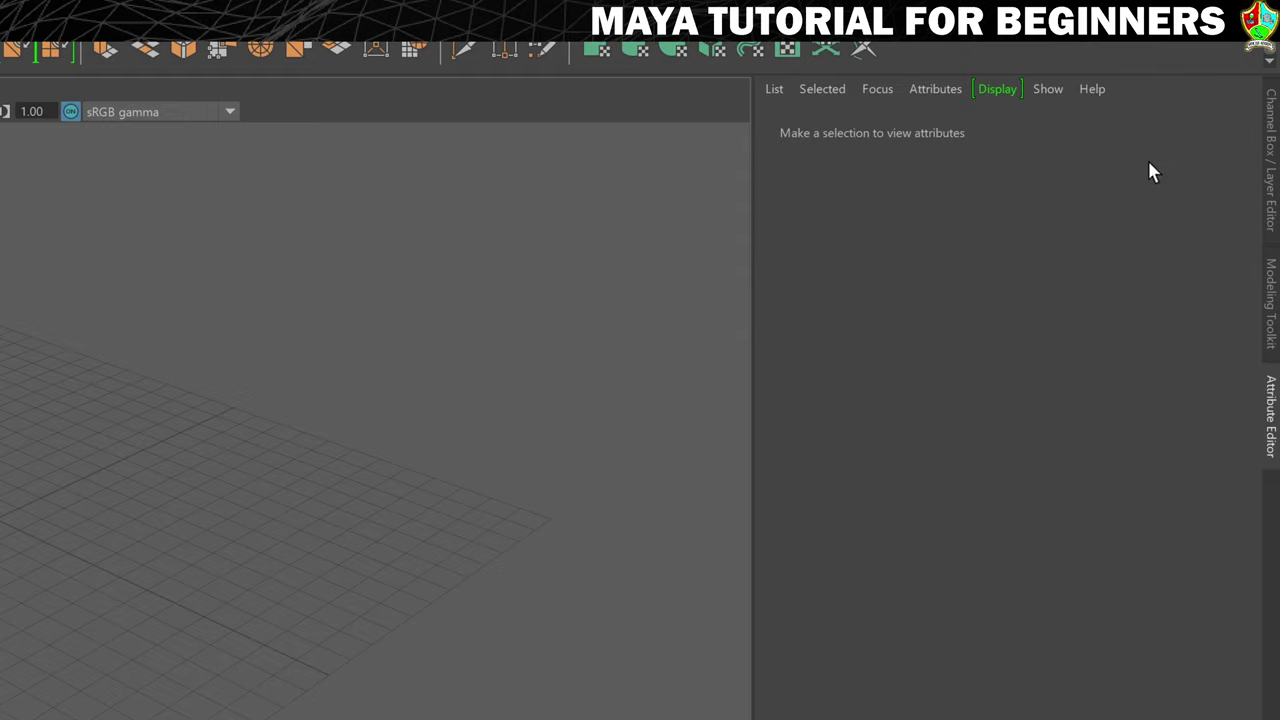
pyautogui.click(1271, 135)
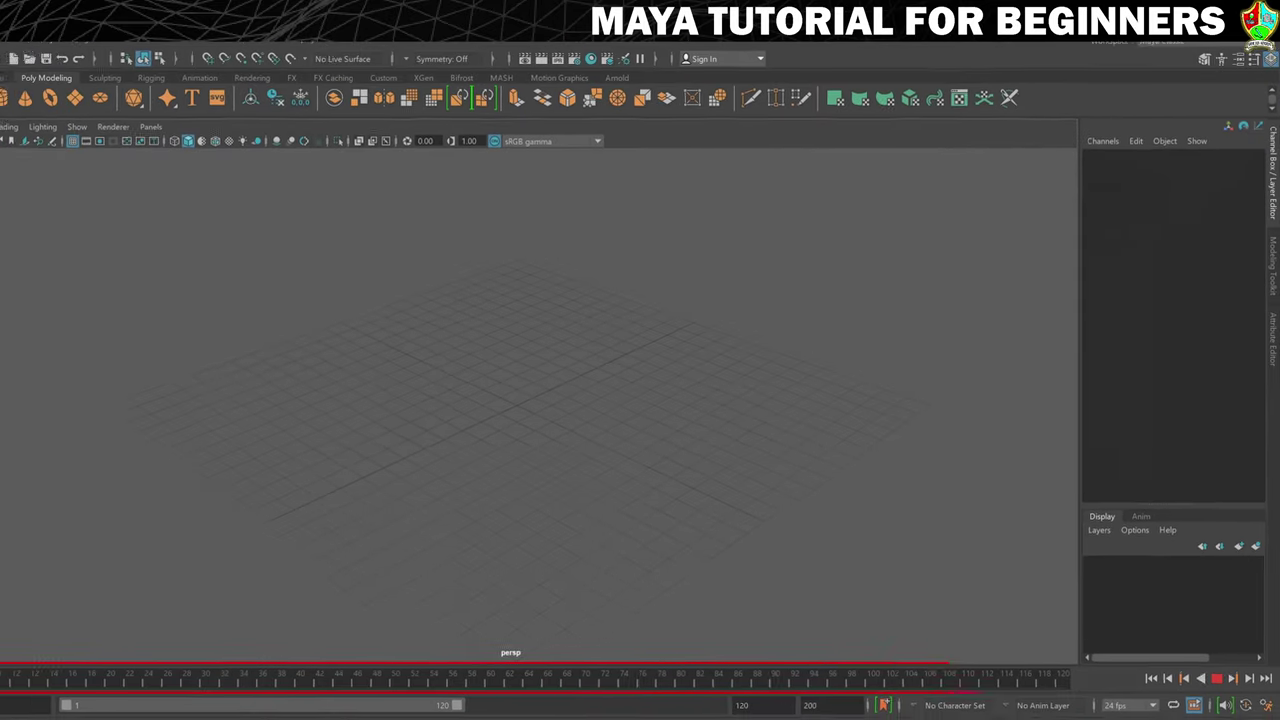
# Step: Examine the time slider and the range slider's animation end and playback end time values
pyautogui.moveTo(552, 701)
pyautogui.mouseDown()
pyautogui.moveTo(893, 693)
pyautogui.moveTo(988, 671)
pyautogui.moveTo(632, 700)
pyautogui.moveTo(18, 655)
pyautogui.moveTo(860, 648)
pyautogui.moveTo(16, 656)
pyautogui.mouseUp()
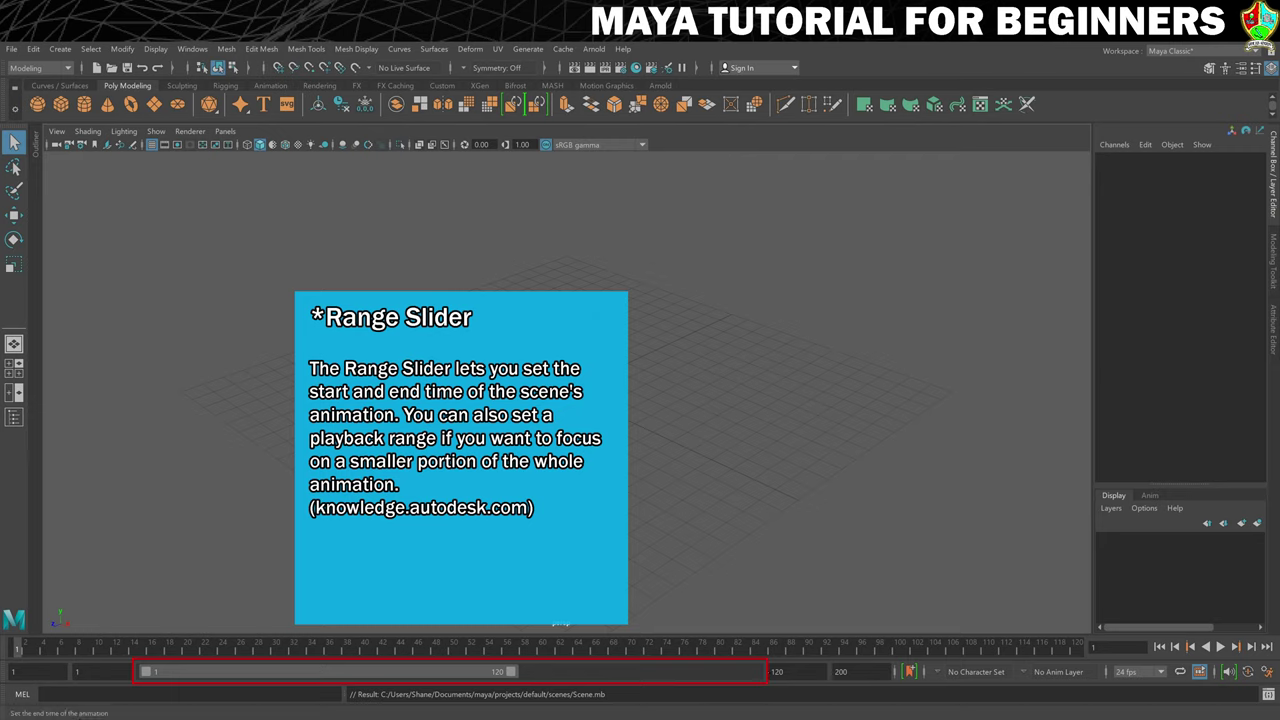
pyautogui.doubleClick(841, 671)
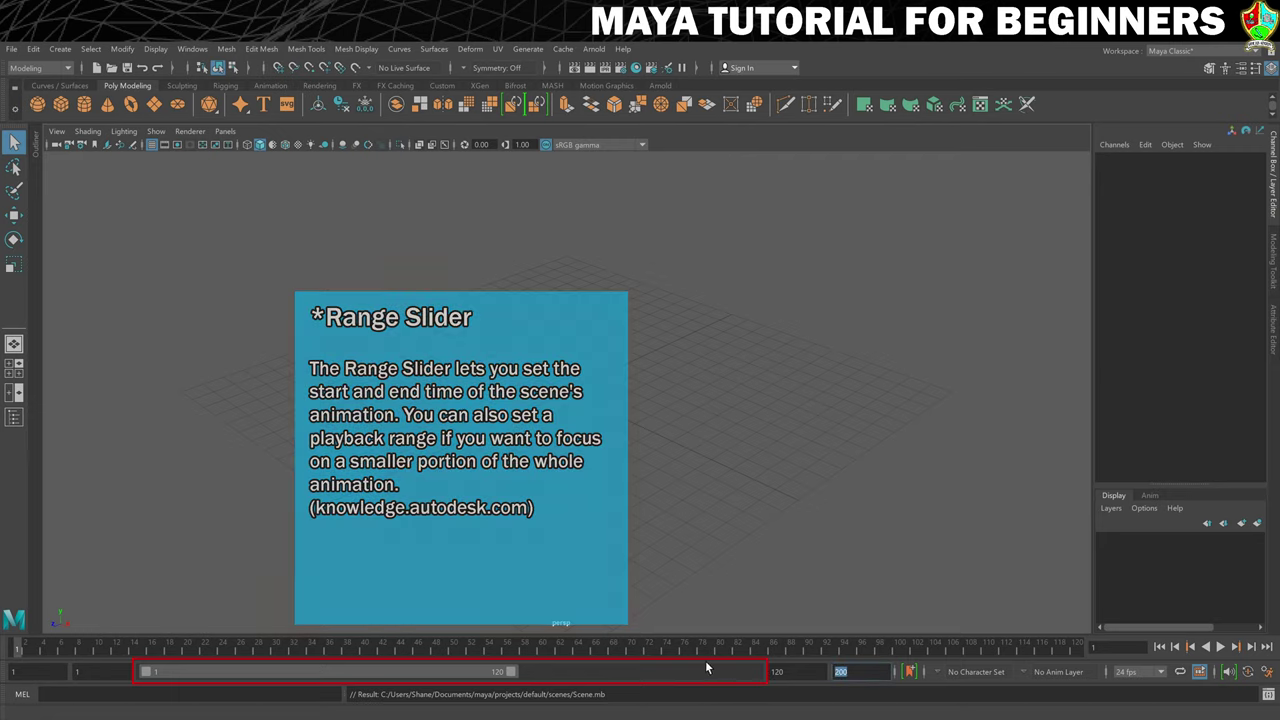
pyautogui.click(785, 671)
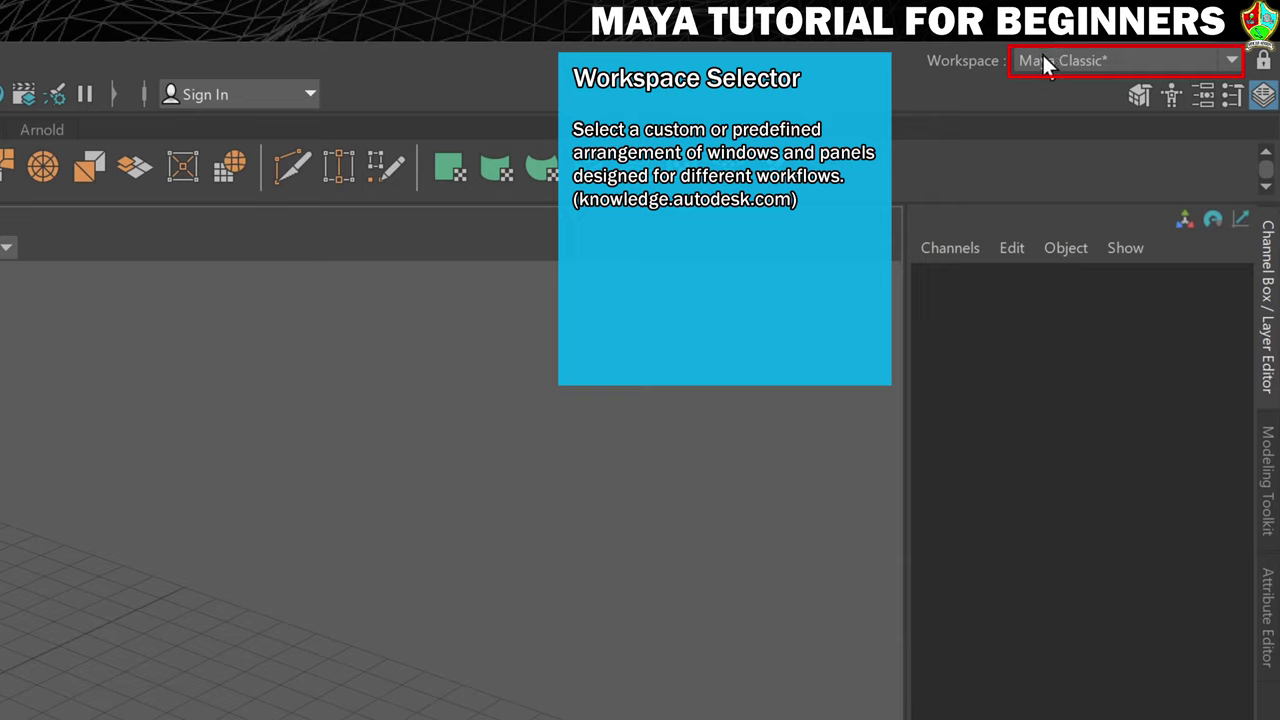
# Step: Switch the workspace to Modeling - Standard and view its Attribute Editor, returning to the Modeling Toolkit
pyautogui.click(1050, 58)
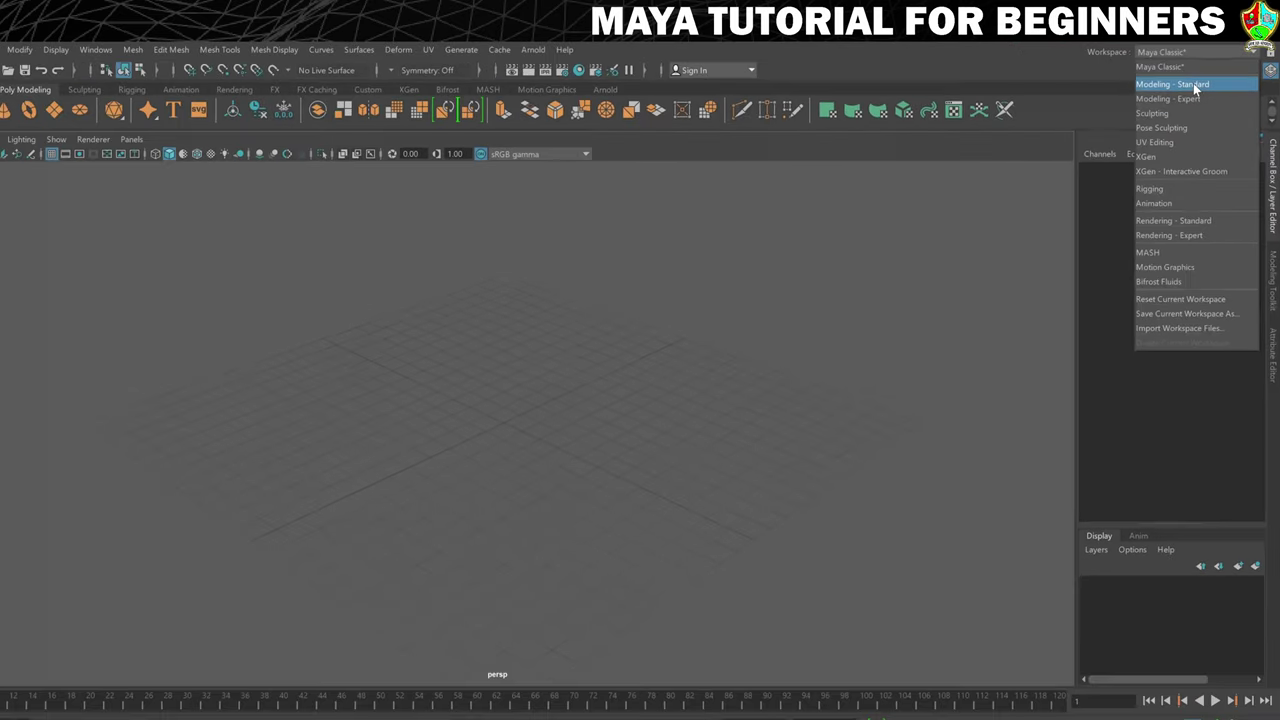
pyautogui.click(1193, 84)
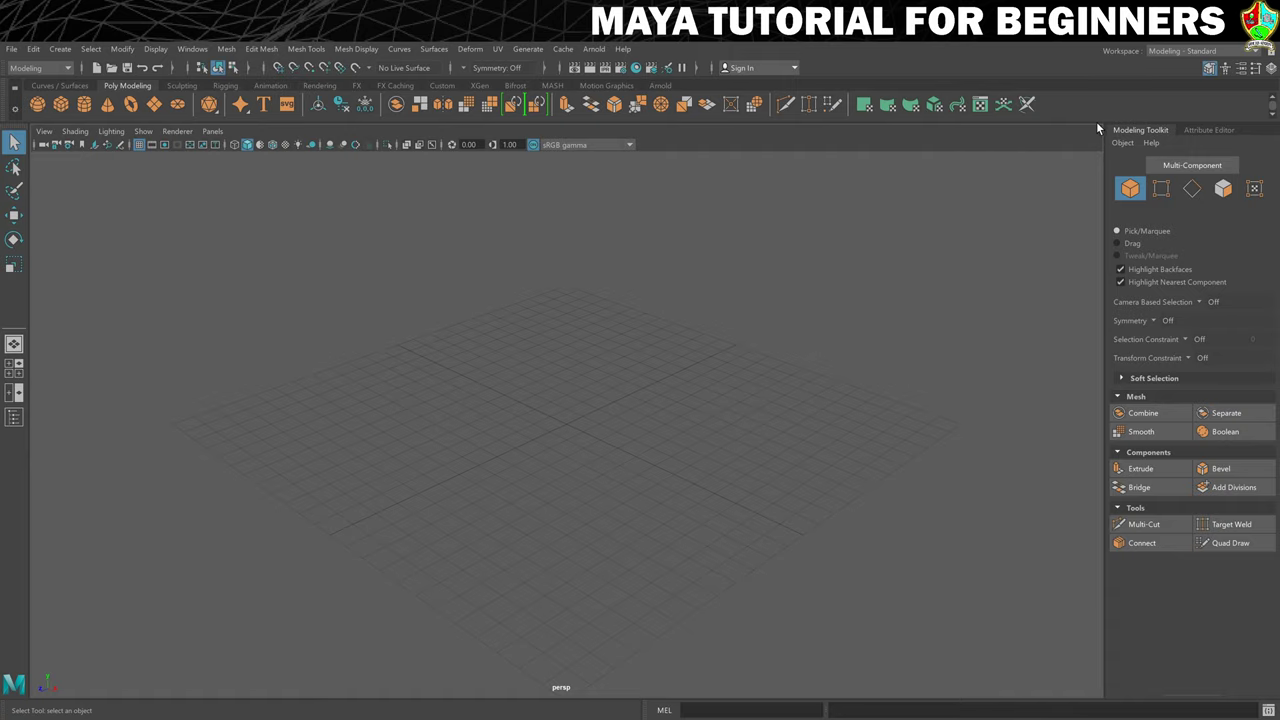
pyautogui.click(1207, 128)
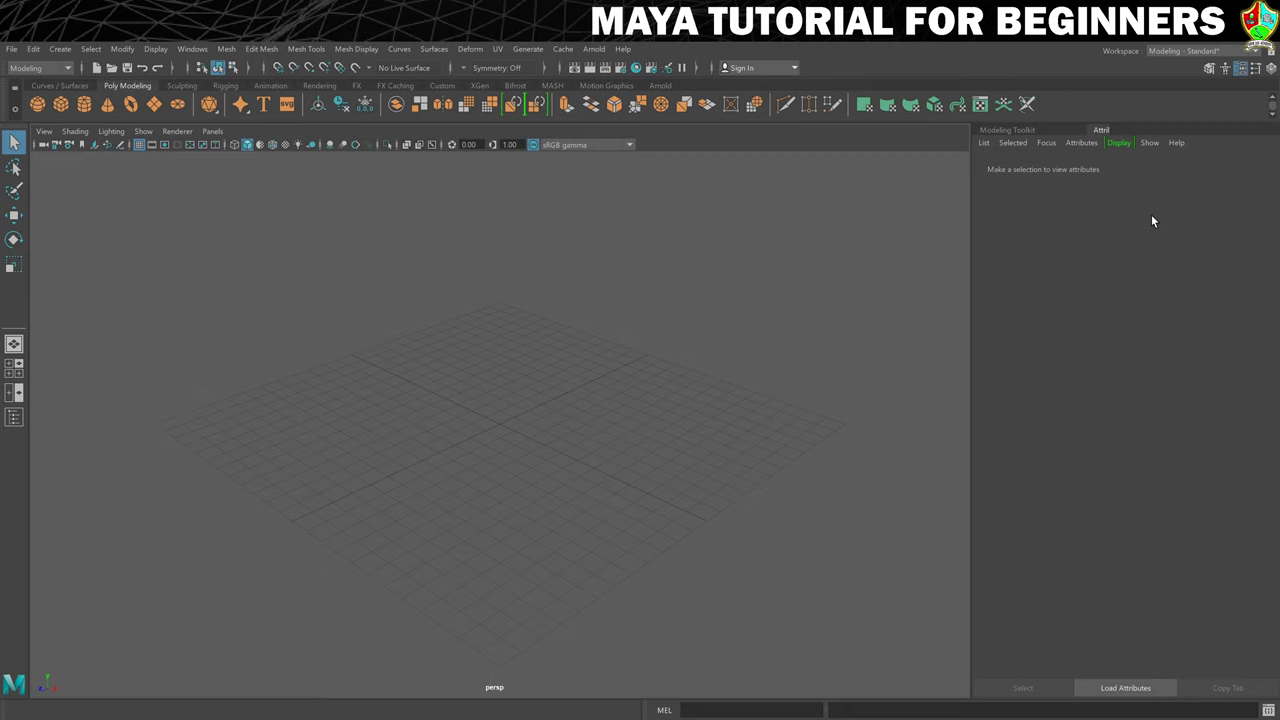
pyautogui.click(1036, 129)
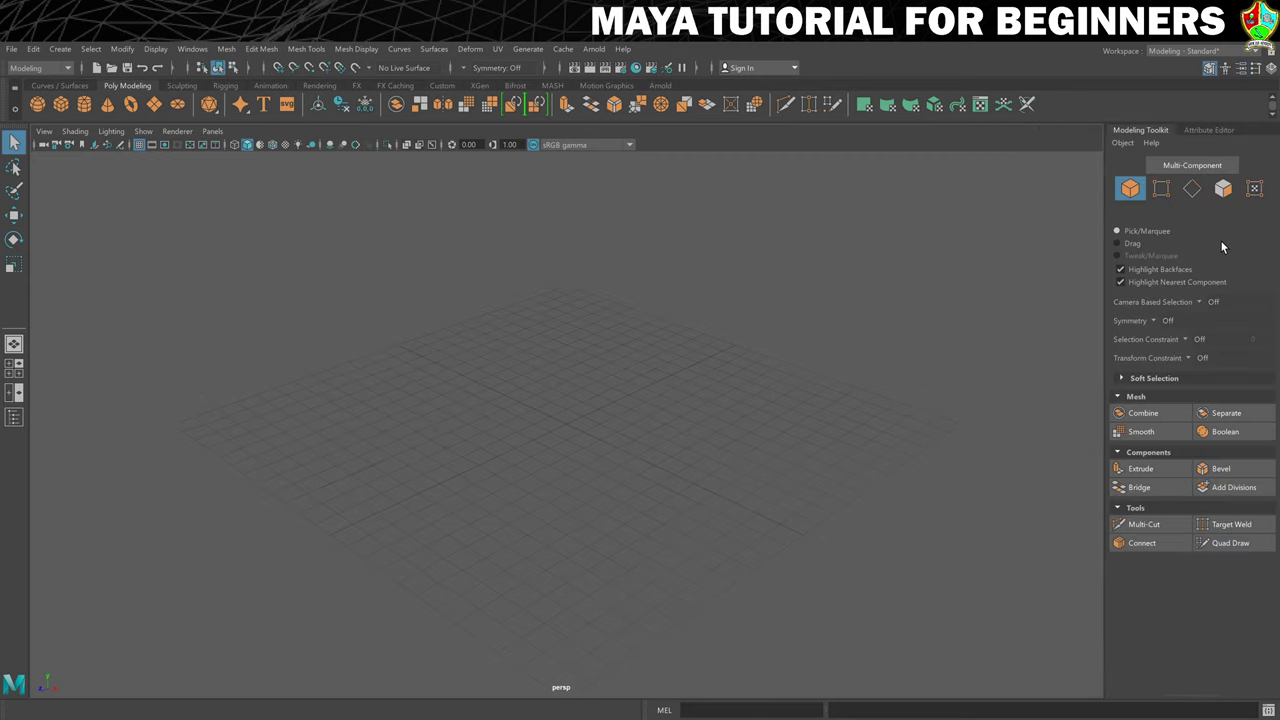